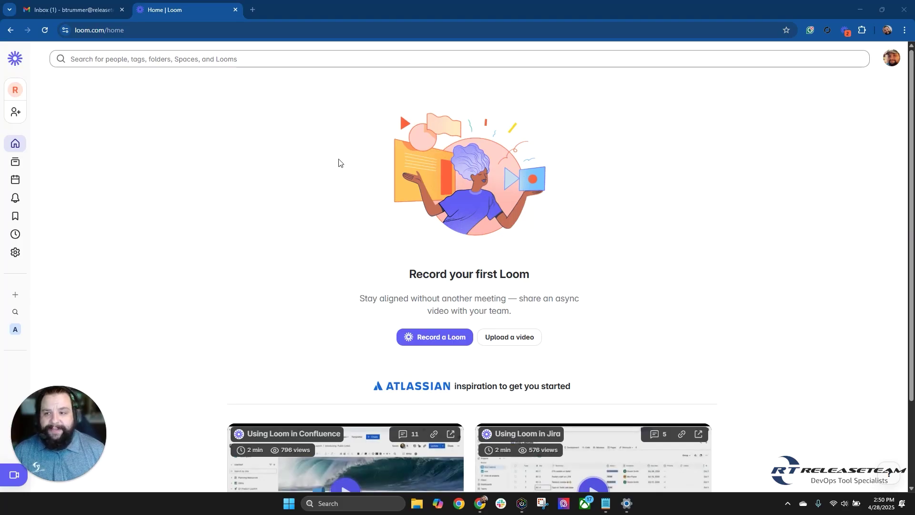
Connect Google Calendar to Loom with the chosen Google account and all calendar permissions granted.
left_click(13, 182)
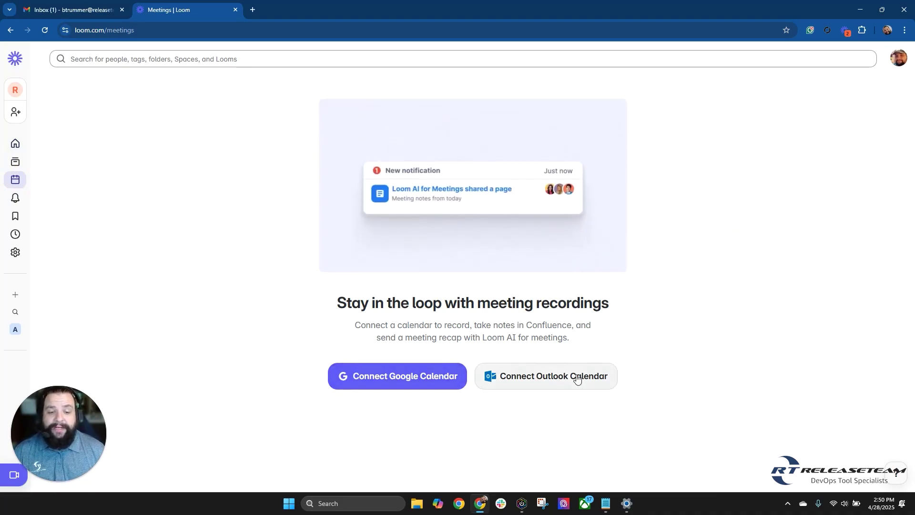
left_click(391, 380)
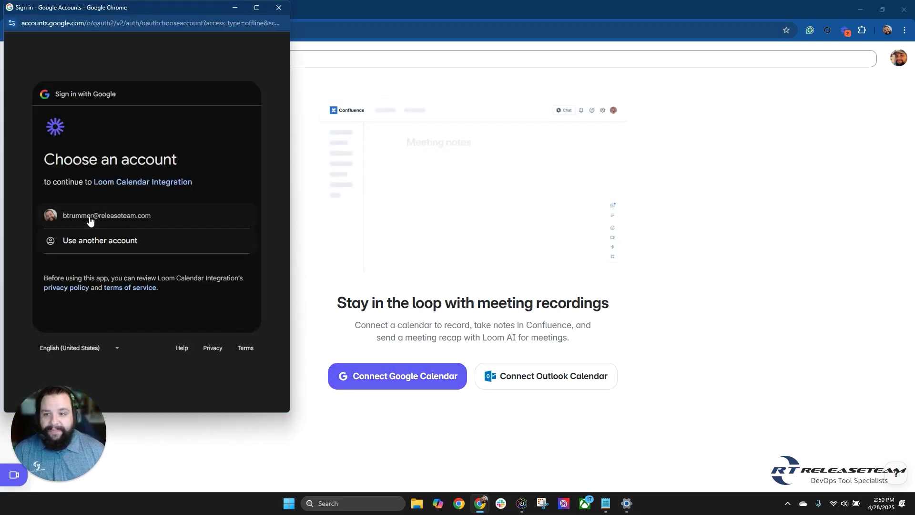
left_click(87, 215)
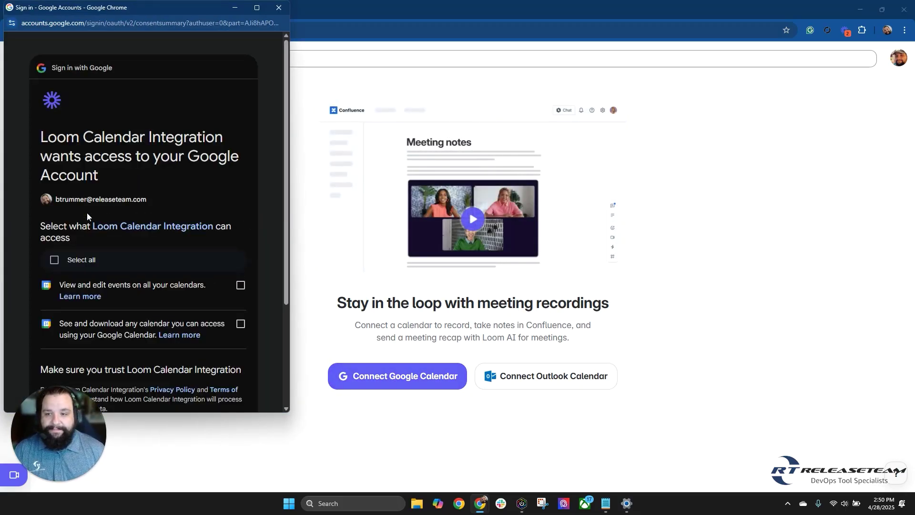
left_click(62, 260)
scroll(238, 238, "down", 3)
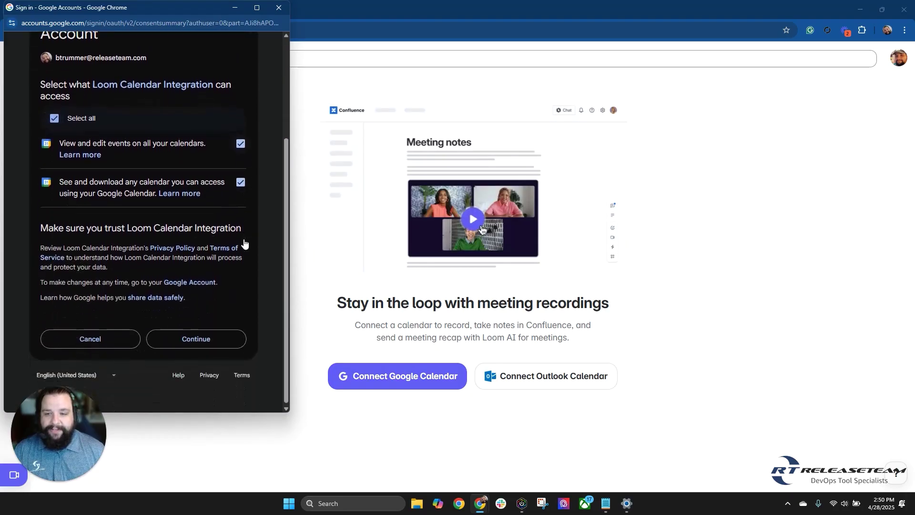
left_click(205, 336)
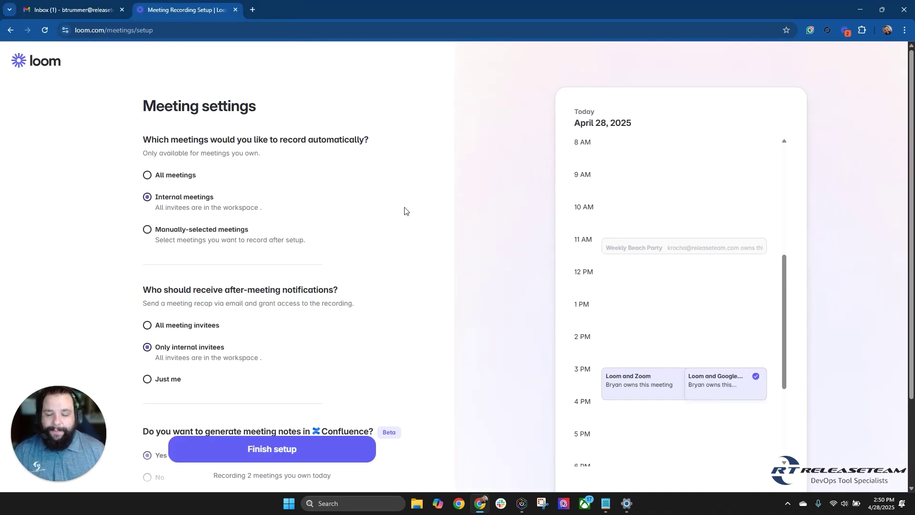
Keep internal auto-record and internal-only recaps, set Confluence meeting notes to No, and finish setup.
scroll(404, 211, "down", 1)
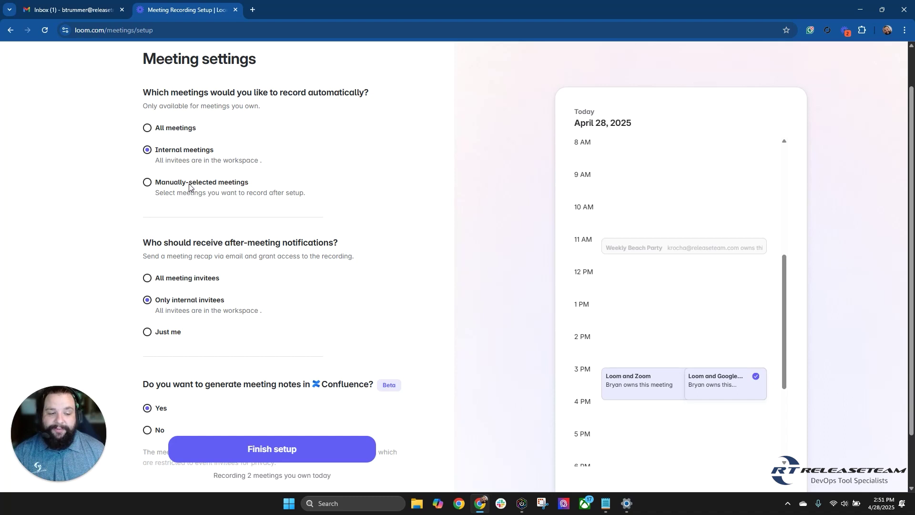
scroll(291, 270, "down", 1)
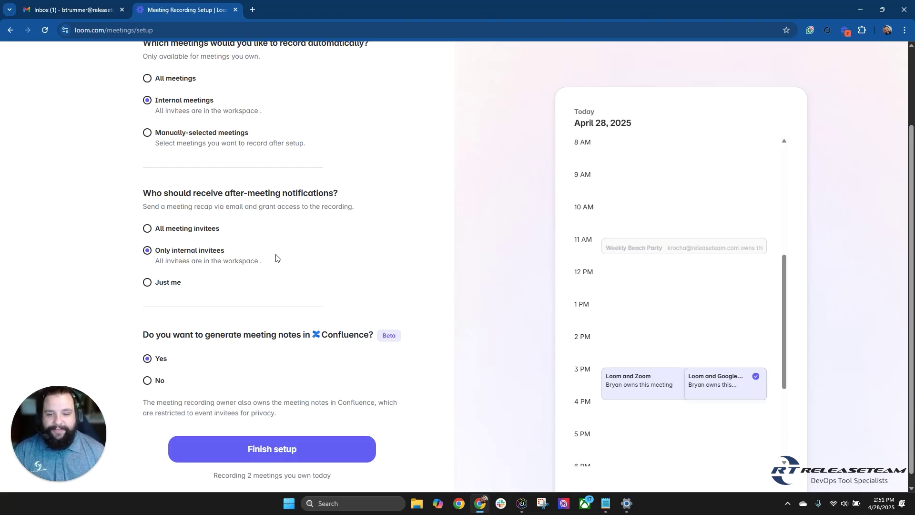
scroll(334, 333, "down", 1)
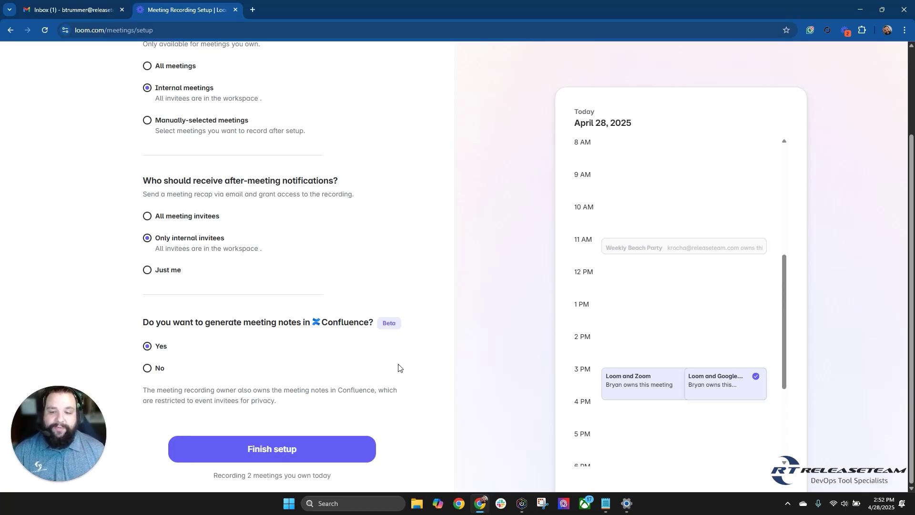
left_click(148, 368)
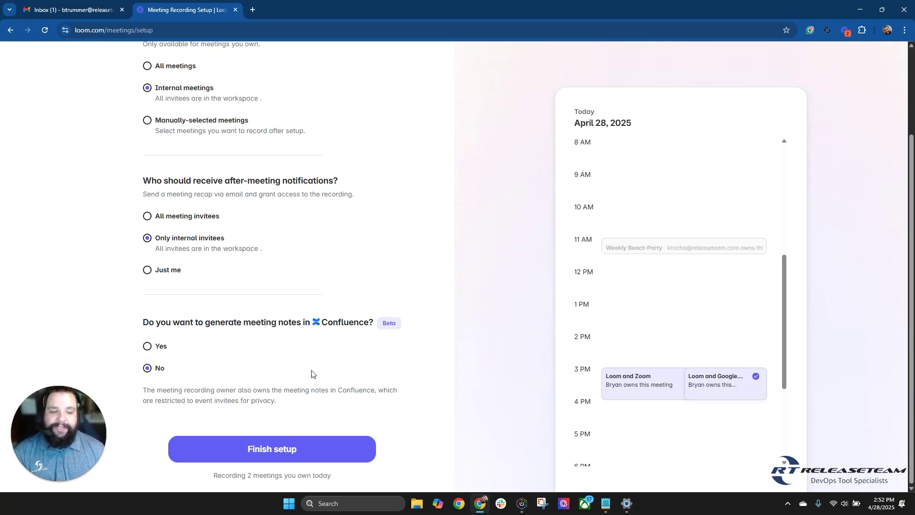
left_click(281, 449)
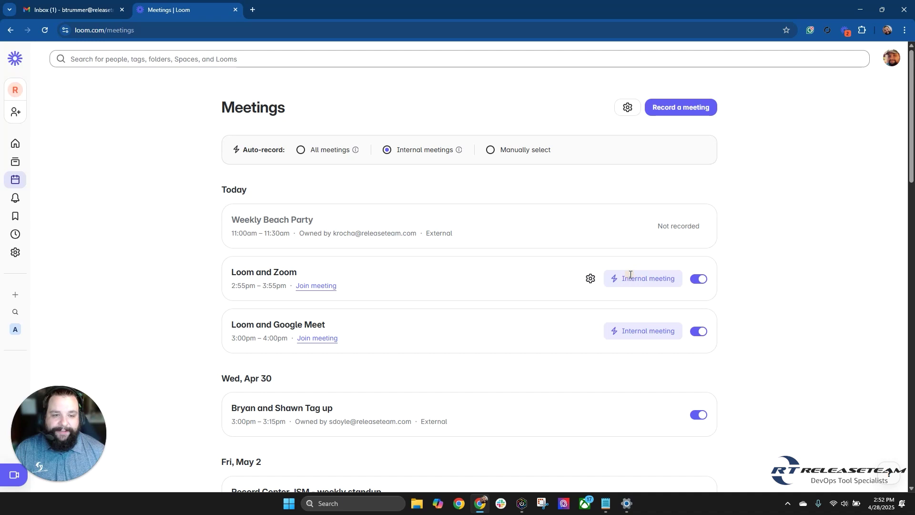
Check the Loom and Zoom meeting settings: internal invitees only, link access limited to workspace.
left_click(235, 154)
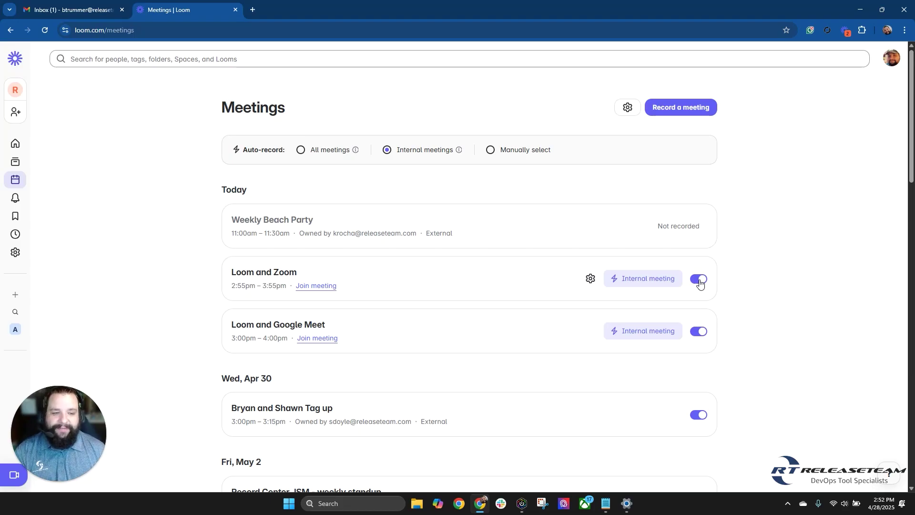
left_click(591, 279)
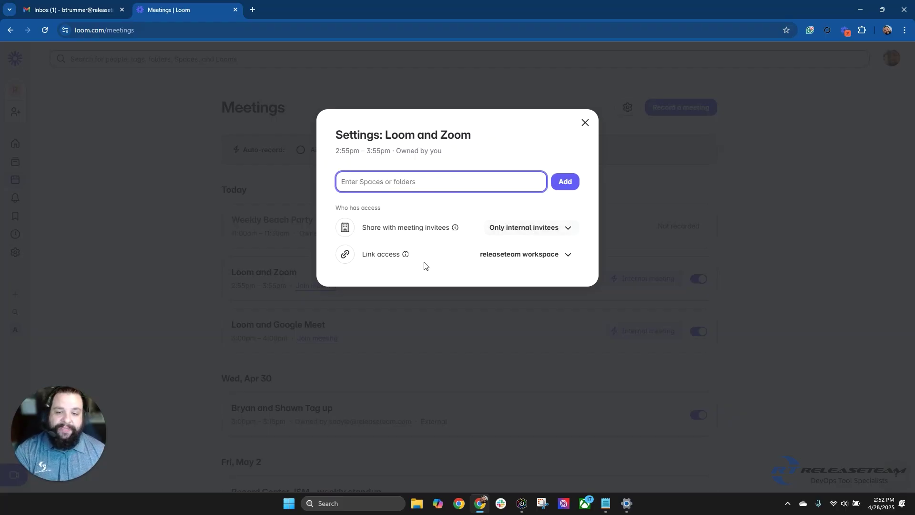
left_click(588, 126)
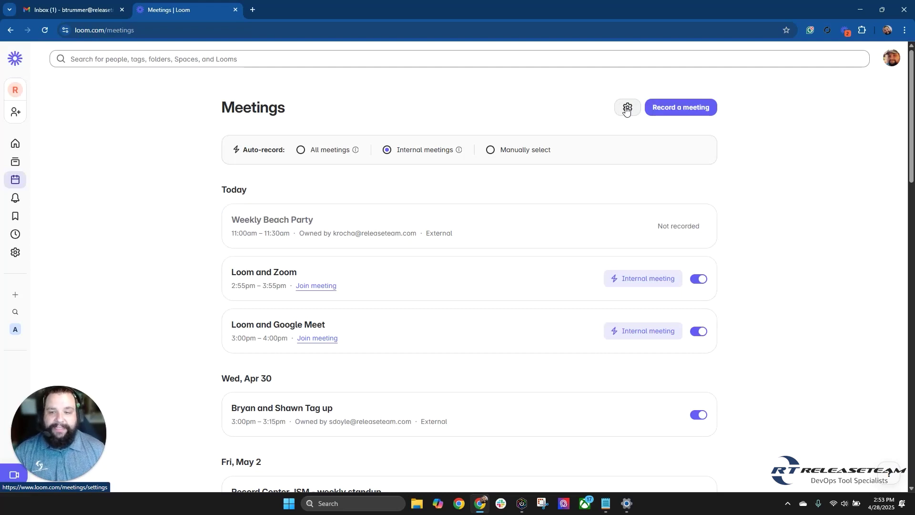
Review the meeting recording settings, showing Google Calendar connected and internal meetings auto-recorded.
left_click(626, 108)
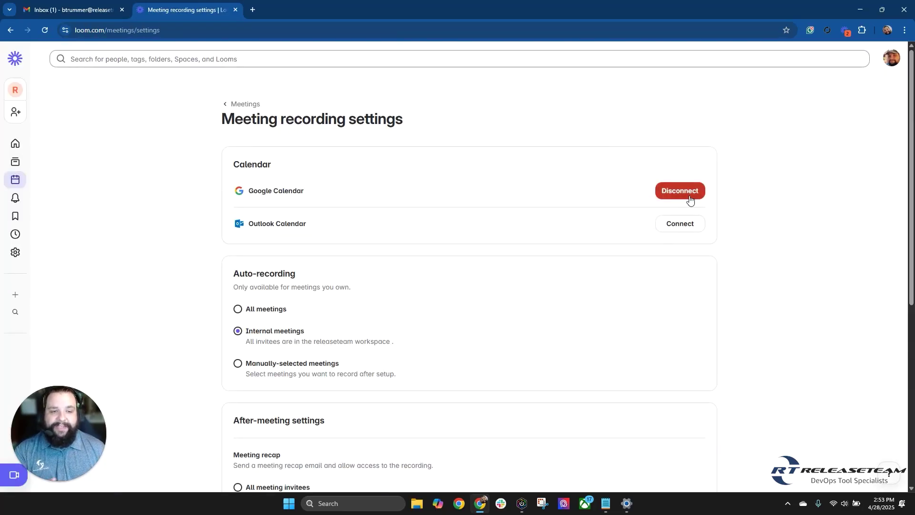
scroll(748, 270, "down", 3)
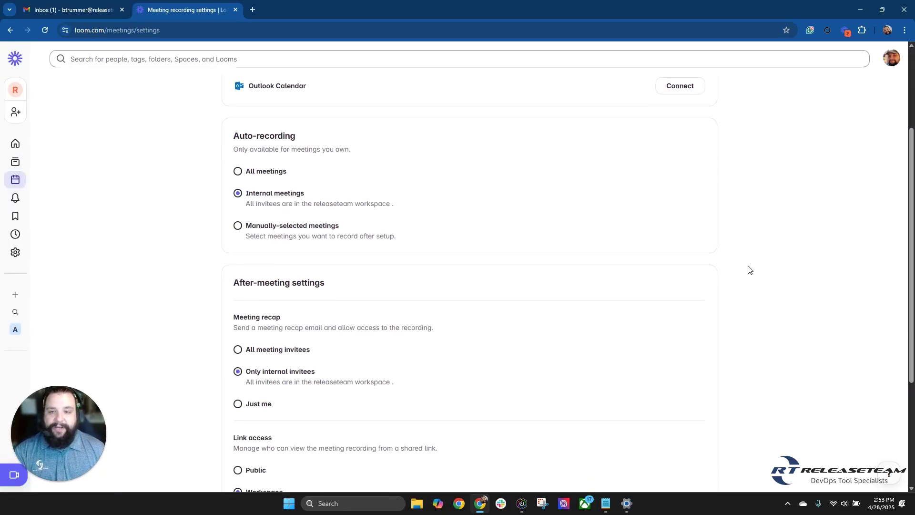
scroll(713, 289, "down", 4)
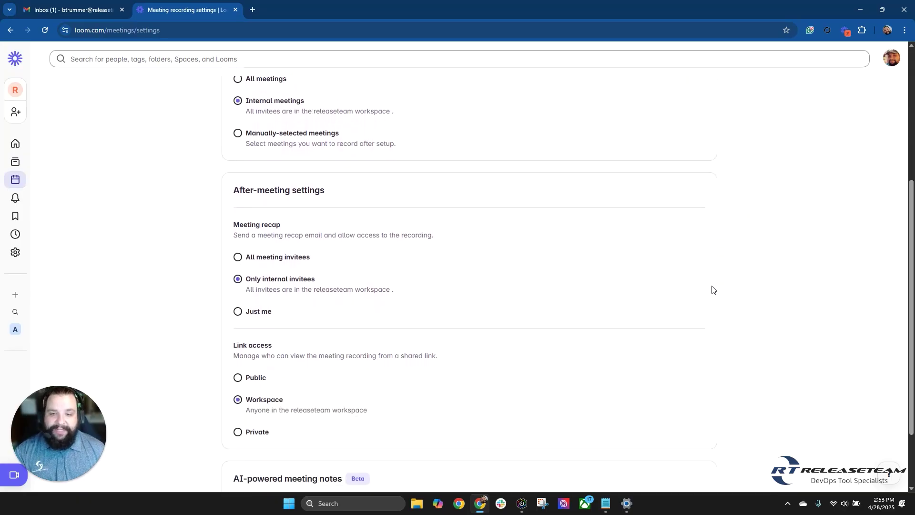
scroll(542, 314, "down", 1)
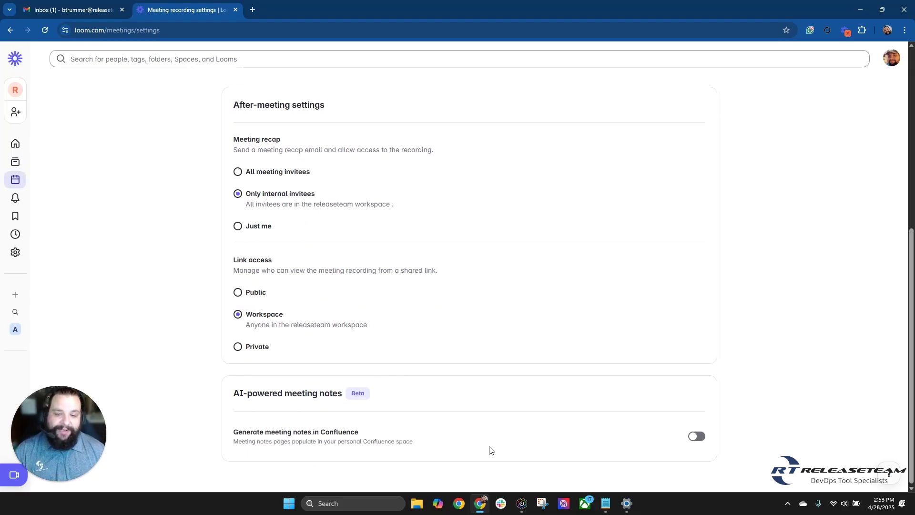
scroll(489, 451, "up", 6)
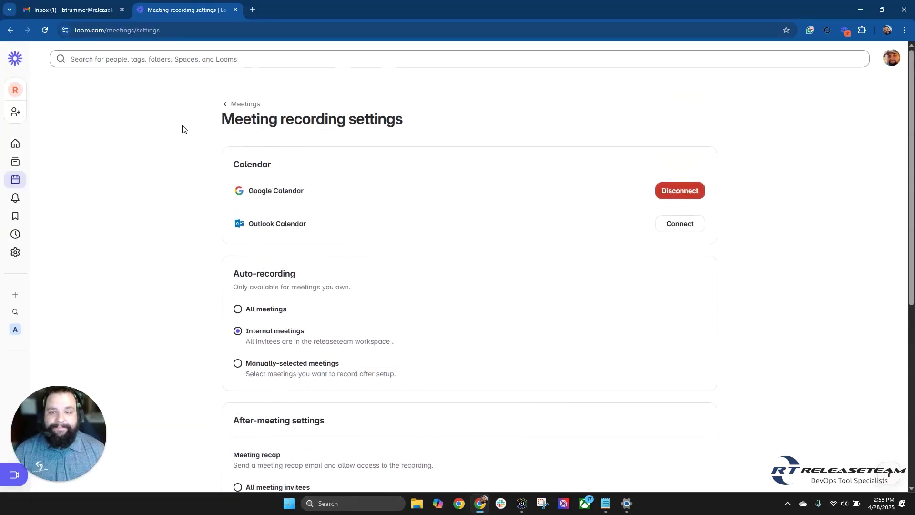
left_click(14, 186)
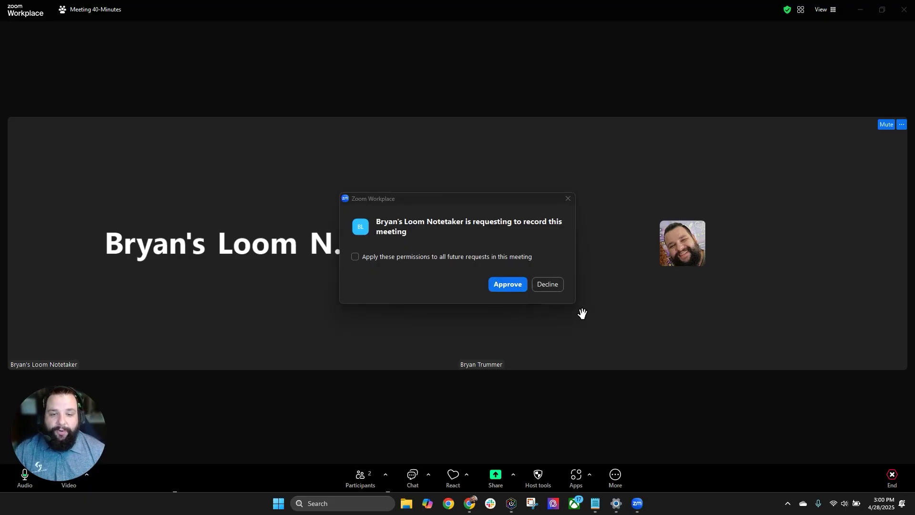
Approve the Loom Notetaker's recording request in Zoom and dismiss the being-recorded notice.
left_click(508, 285)
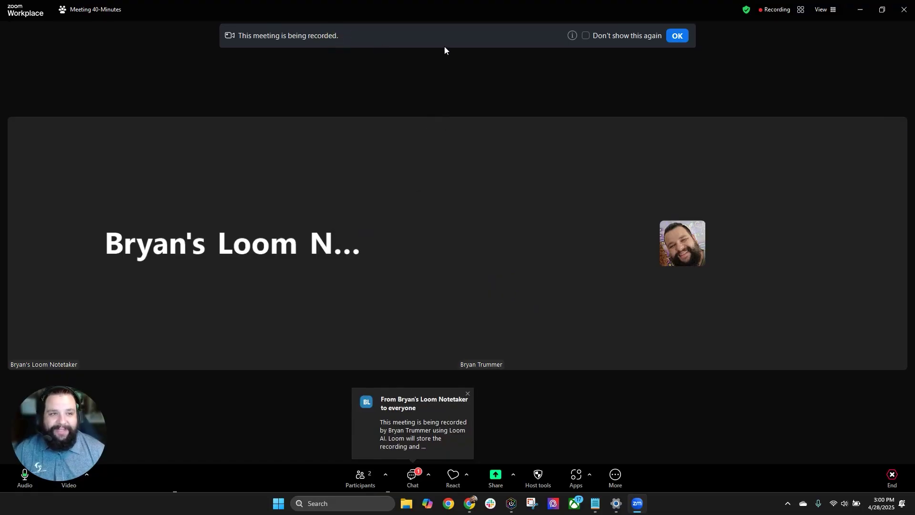
left_click(775, 10)
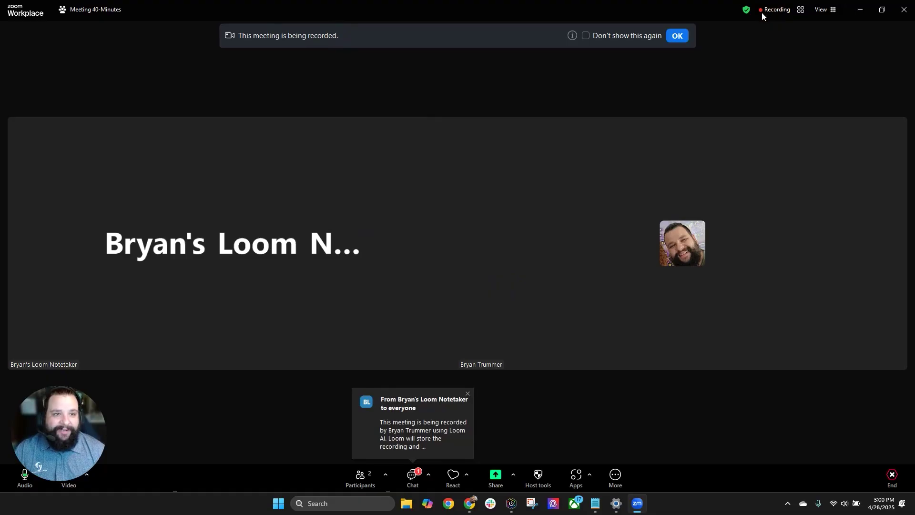
left_click(677, 35)
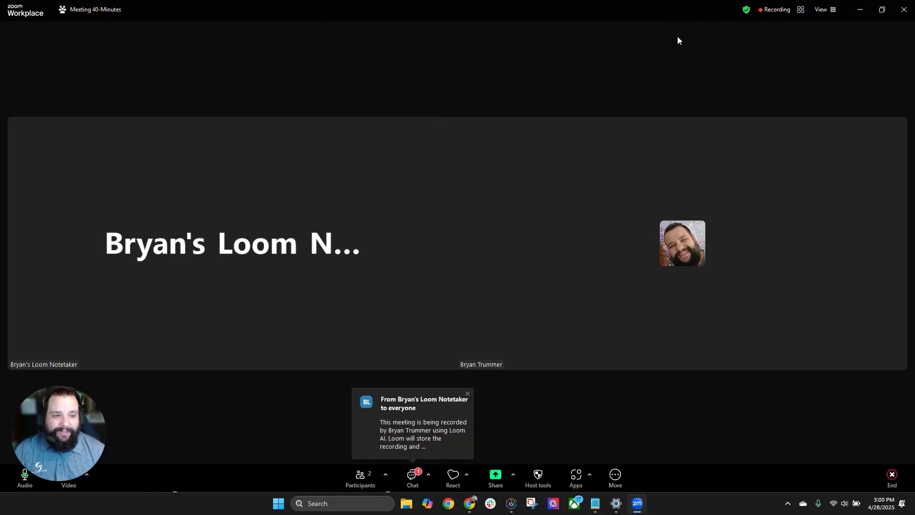
Send '/stop' in the Zoom meeting chat to remove the Loom Notetaker.
left_click(412, 477)
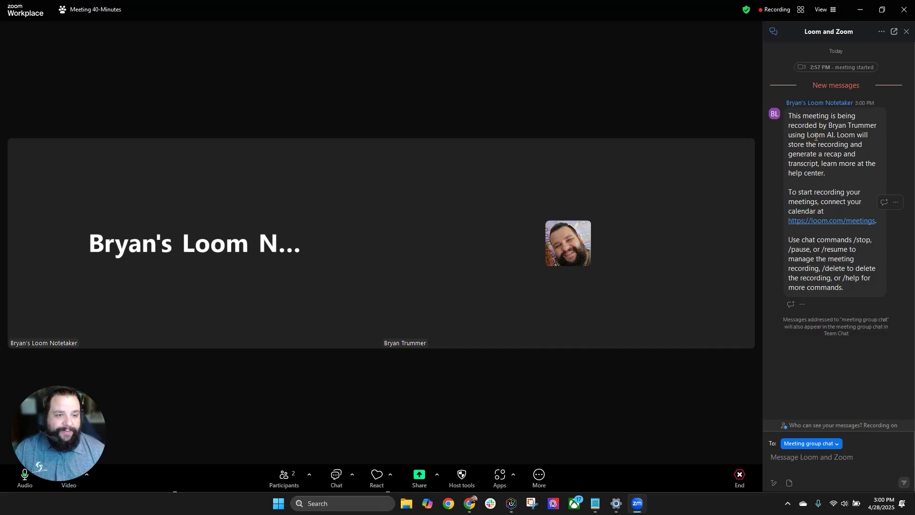
left_click(820, 265)
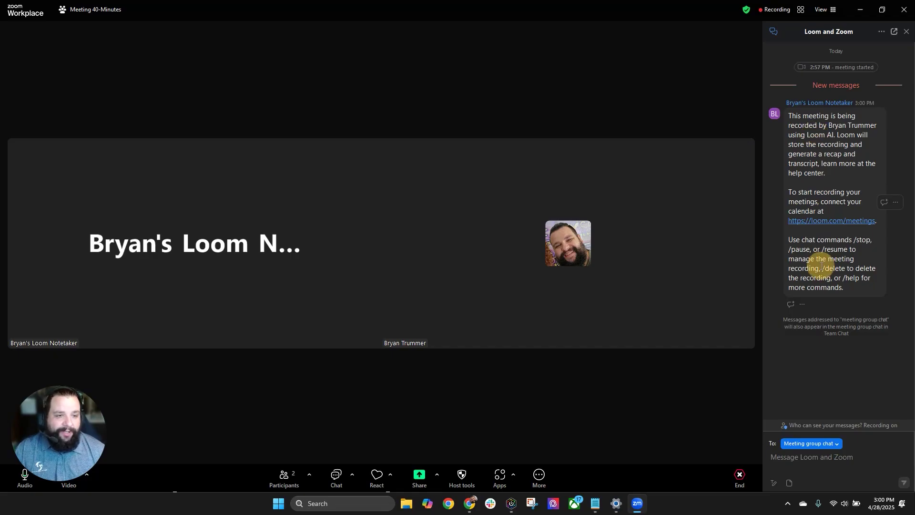
left_click(805, 248)
left_click(835, 250)
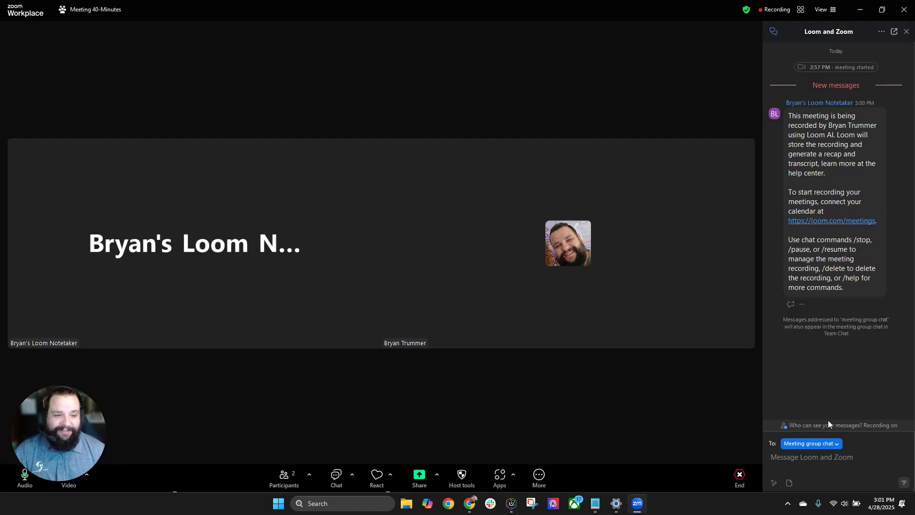
left_click(806, 459)
type("/stop")
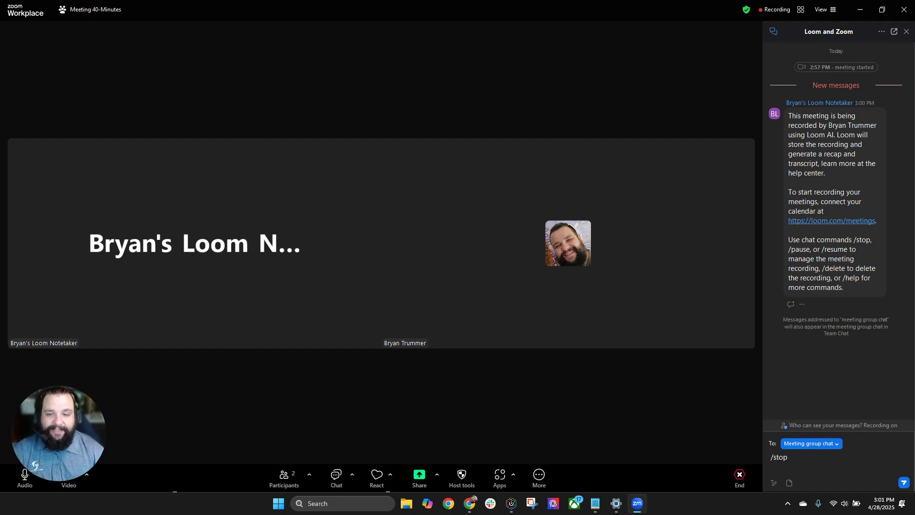
key("Return")
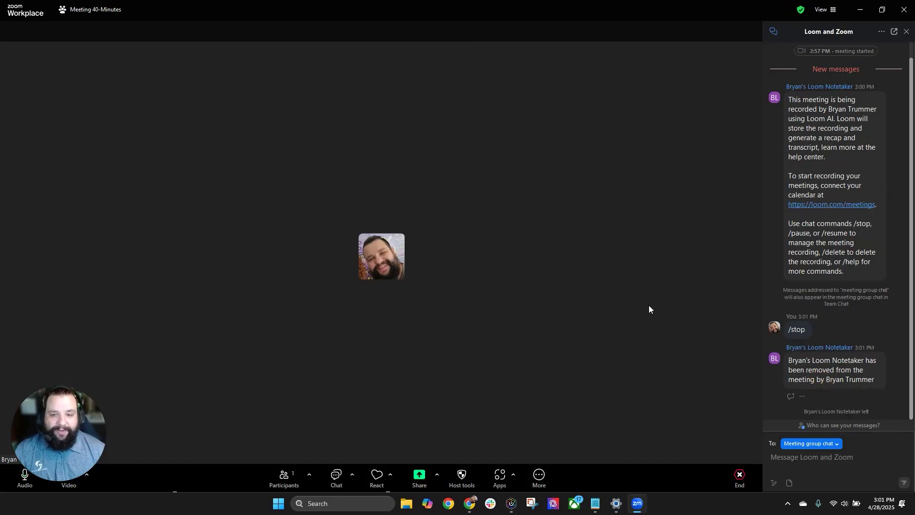
End the Zoom meeting for all participants and dismiss the left-the-meeting notice.
left_click(740, 478)
left_click(710, 430)
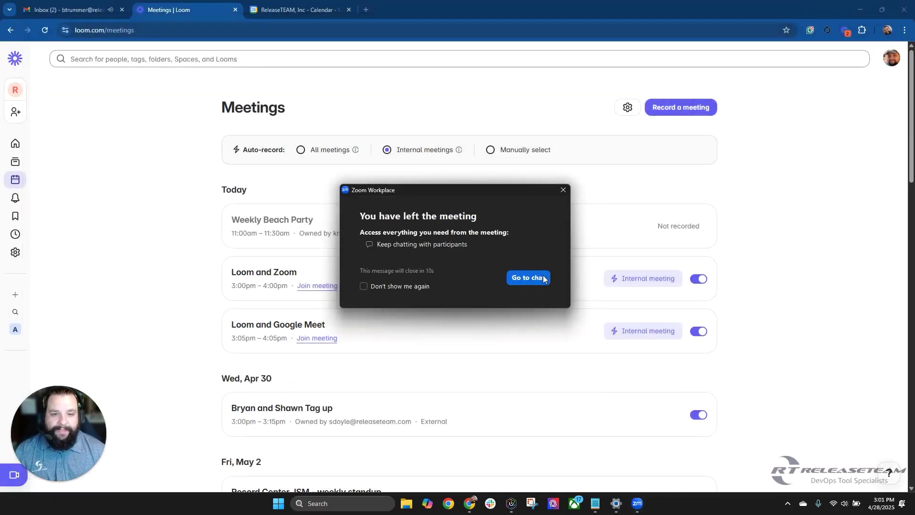
left_click(565, 190)
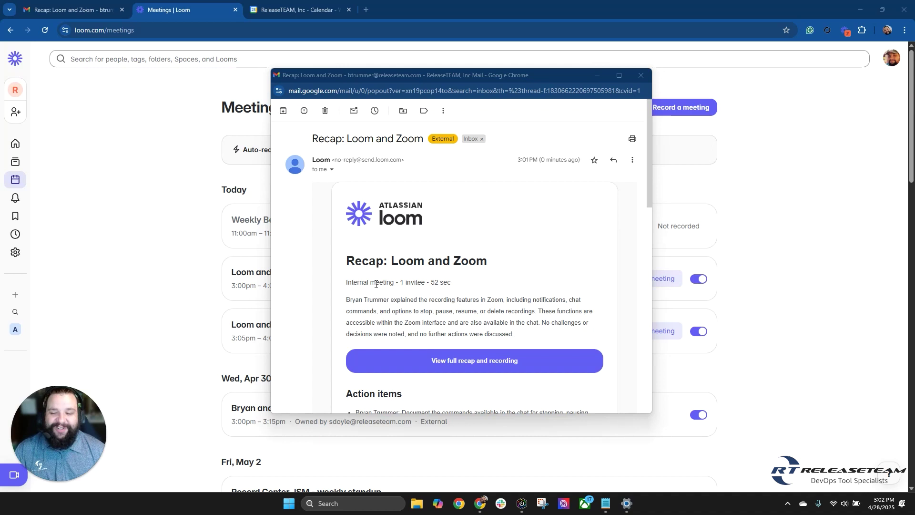
Read the 'Recap: Loom and Zoom' email's summary, action item and meeting notes.
left_click(421, 281)
left_click(445, 282)
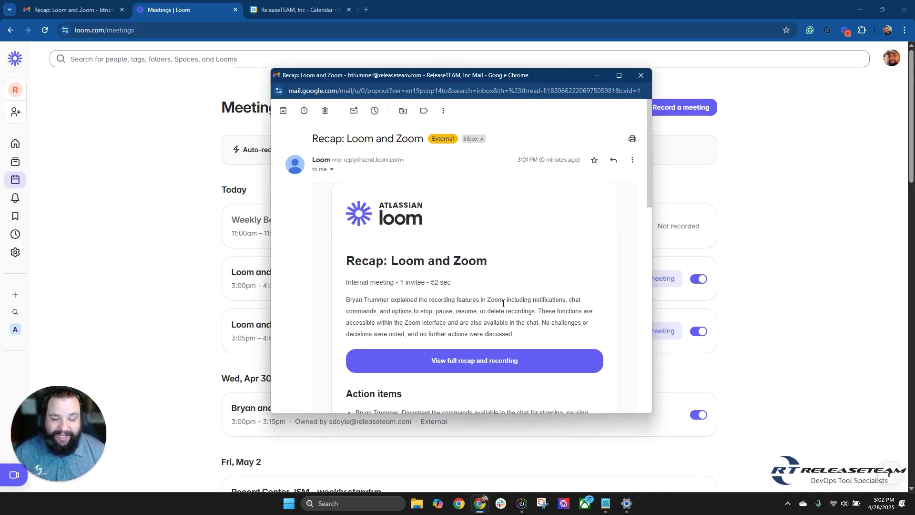
left_click_drag(514, 334, 353, 299)
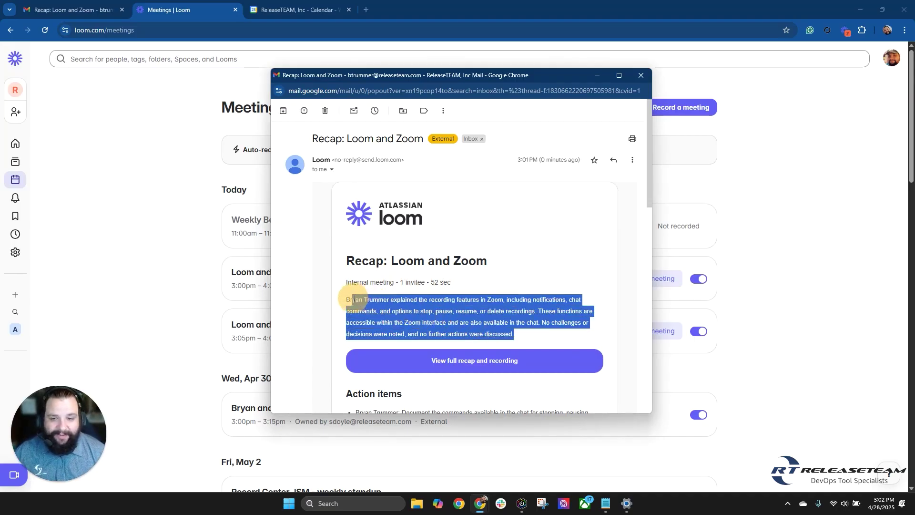
scroll(453, 287, "down", 6)
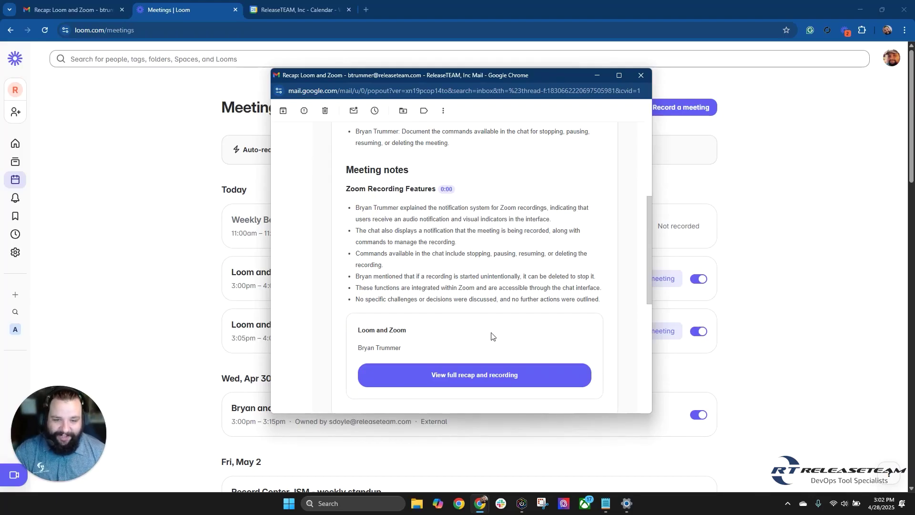
scroll(489, 367, "down", 1)
scroll(492, 338, "up", 1)
scroll(493, 338, "up", 5)
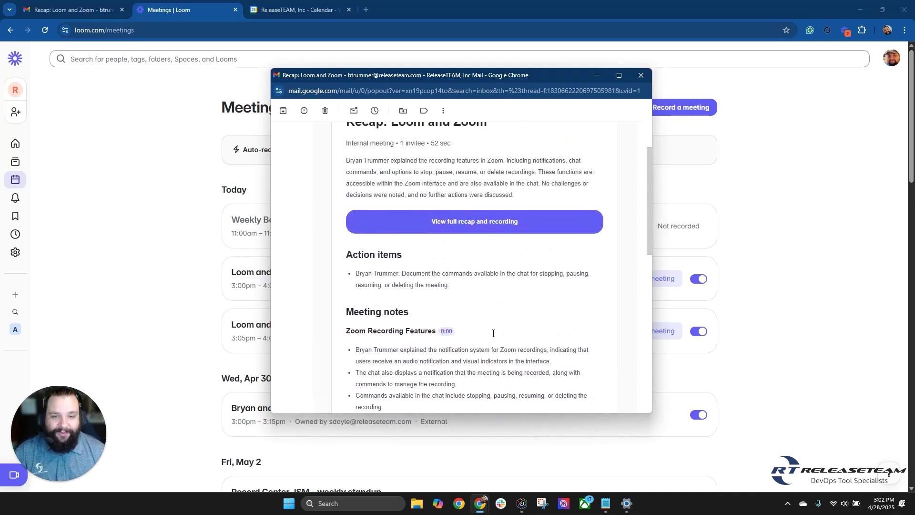
Open the 52-second Loom and Zoom recording from the recap, then close its tab.
left_click(465, 305)
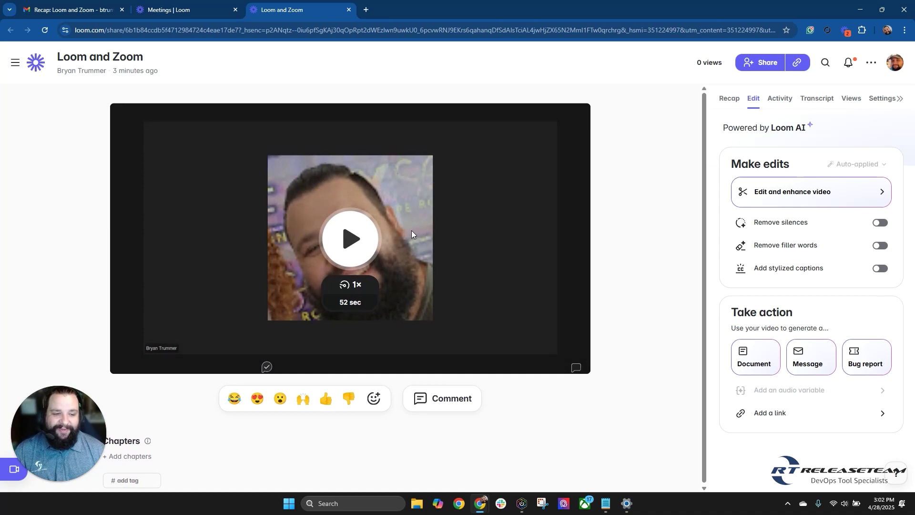
left_click(347, 10)
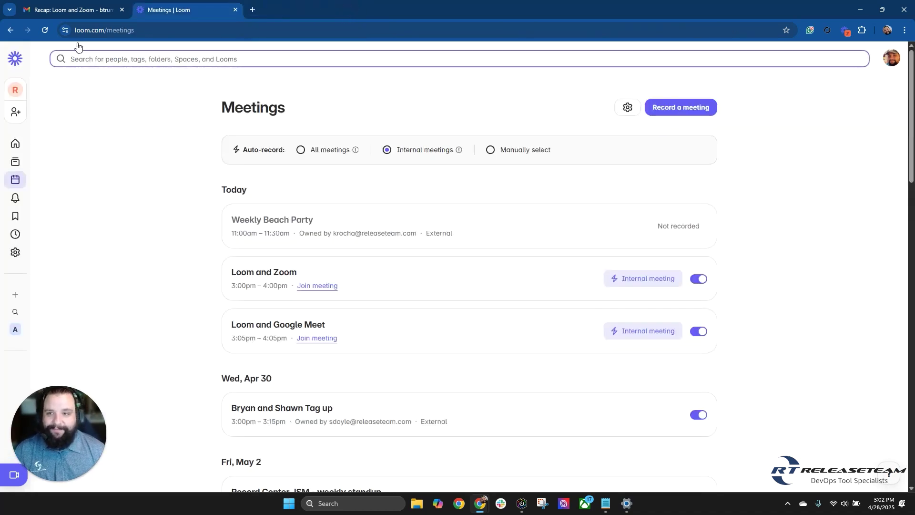
Switch on Generate meeting notes in Confluence in the recording settings and return to Meetings.
left_click(627, 110)
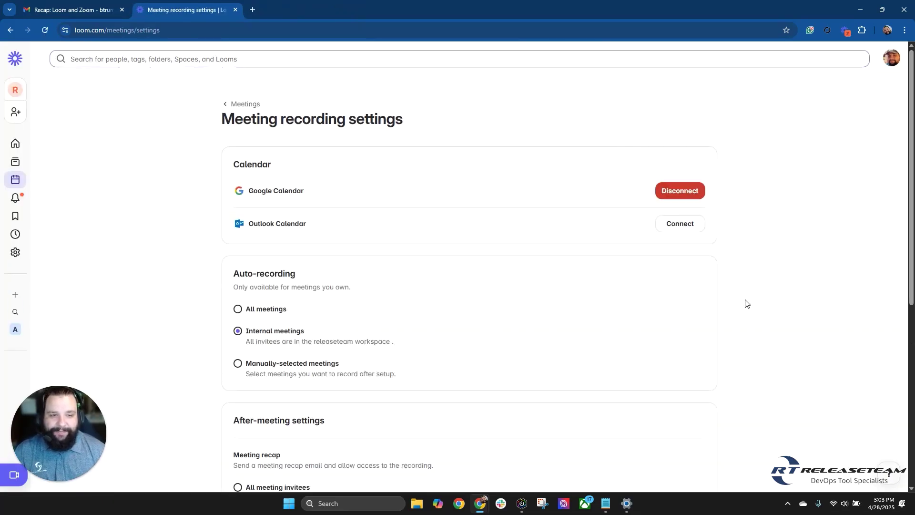
scroll(752, 313, "down", 6)
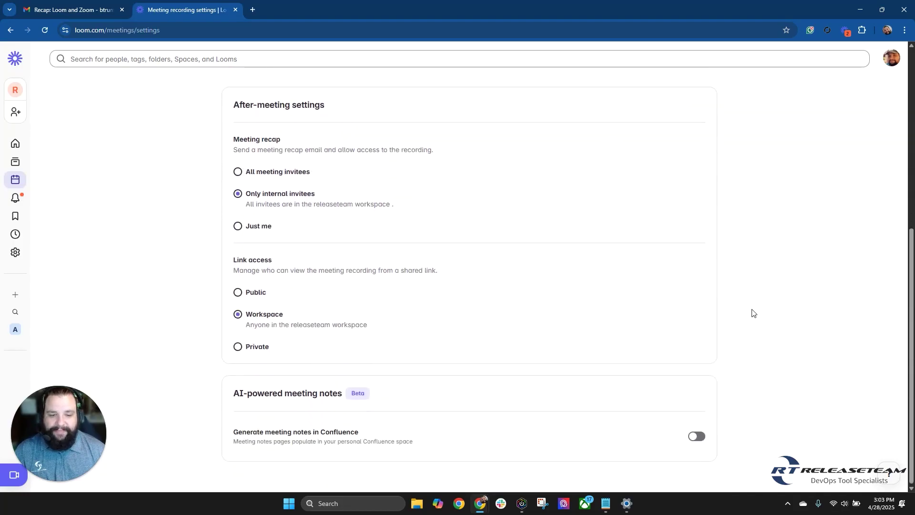
left_click(698, 440)
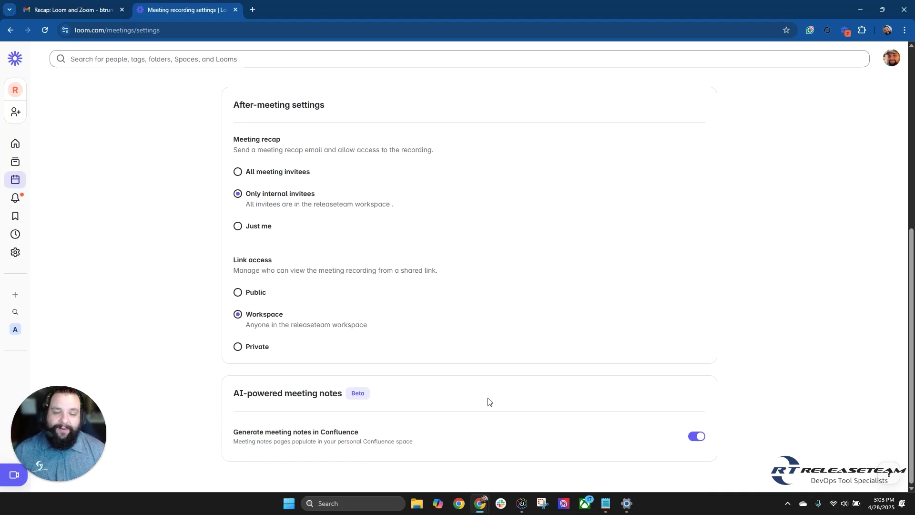
key("alt+Left")
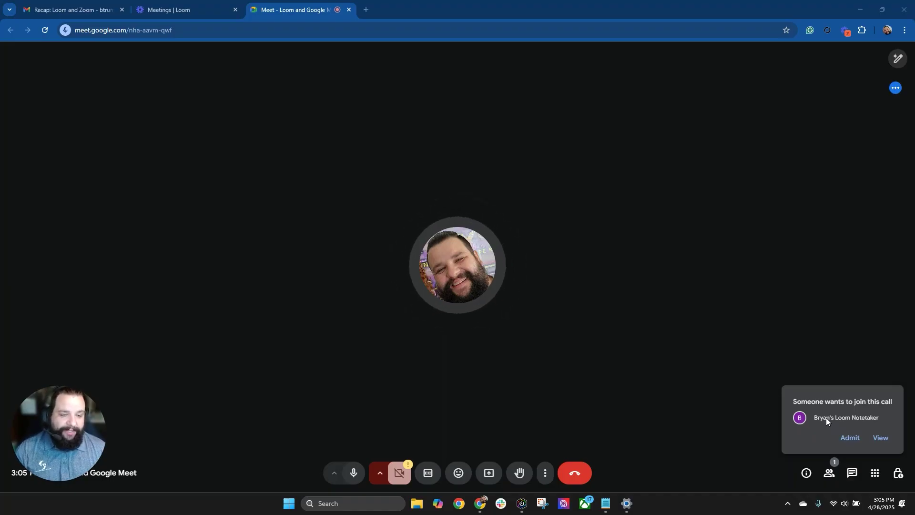
Admit the Loom Notetaker to the Google Meet call and read its recording notice in chat.
left_click(853, 439)
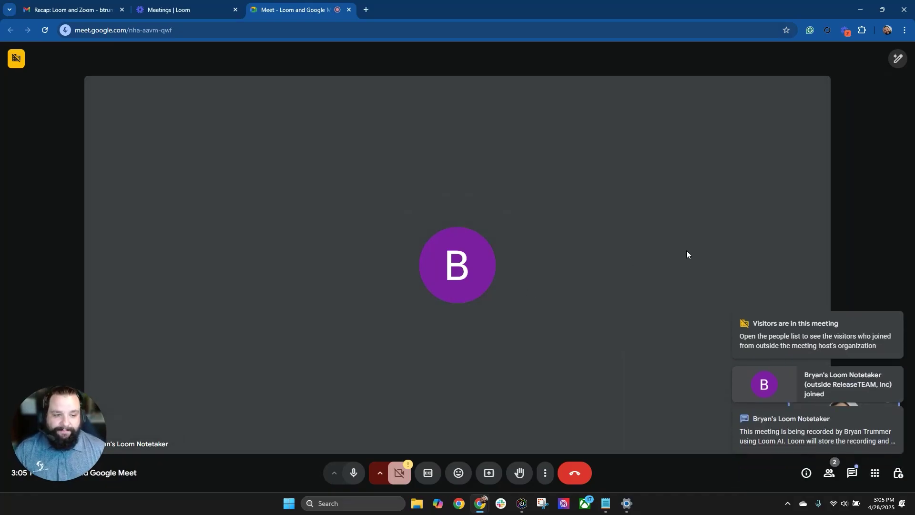
left_click(852, 472)
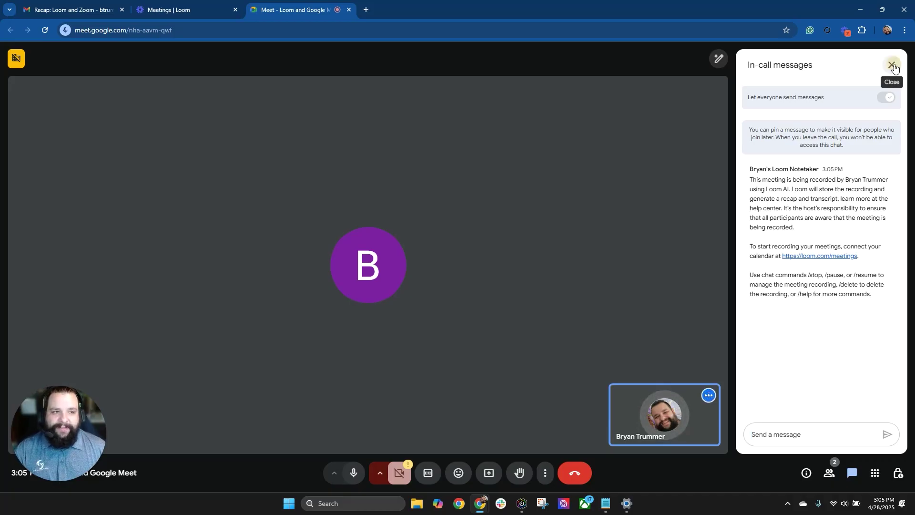
left_click(895, 66)
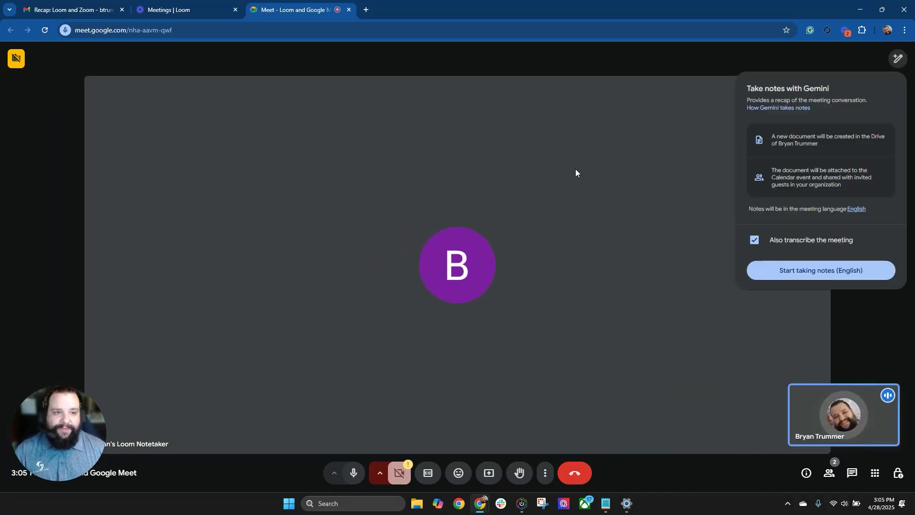
Dismiss Gemini's offer to take notes in the Google Meet call.
left_click(675, 113)
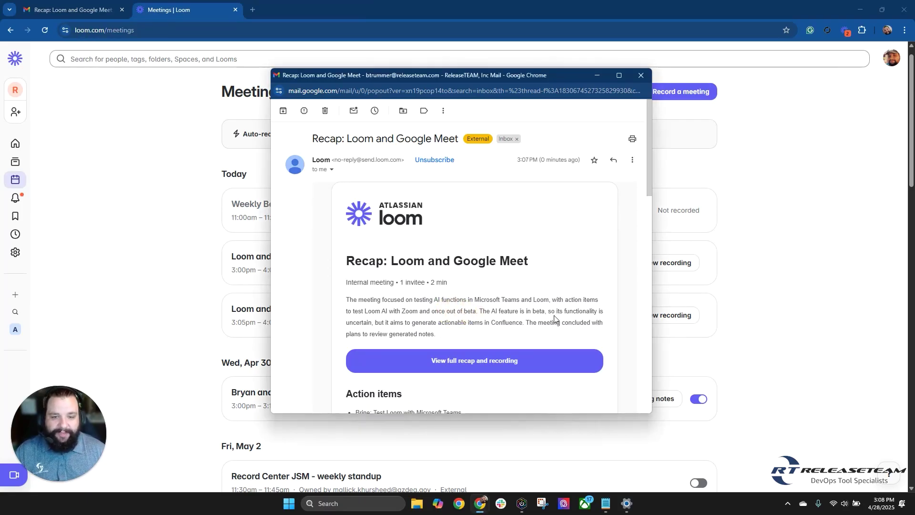
scroll(600, 308, "down", 2)
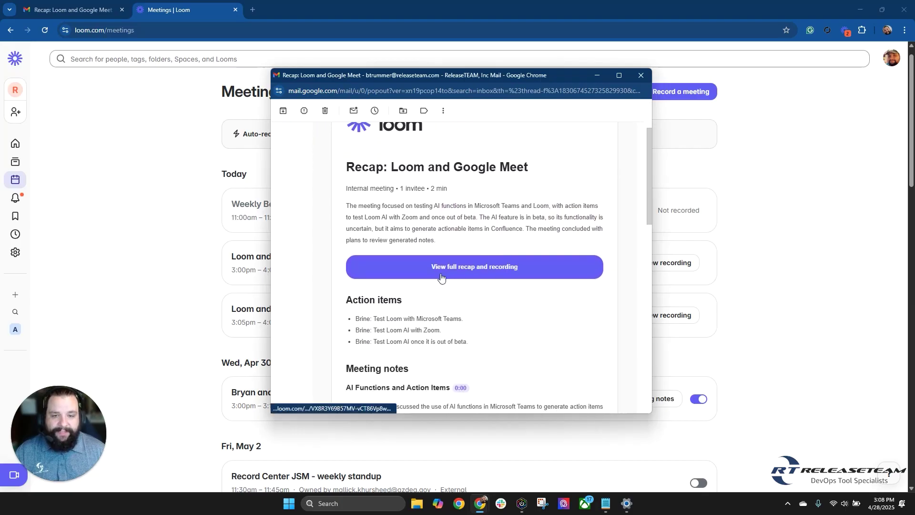
scroll(477, 295, "down", 1)
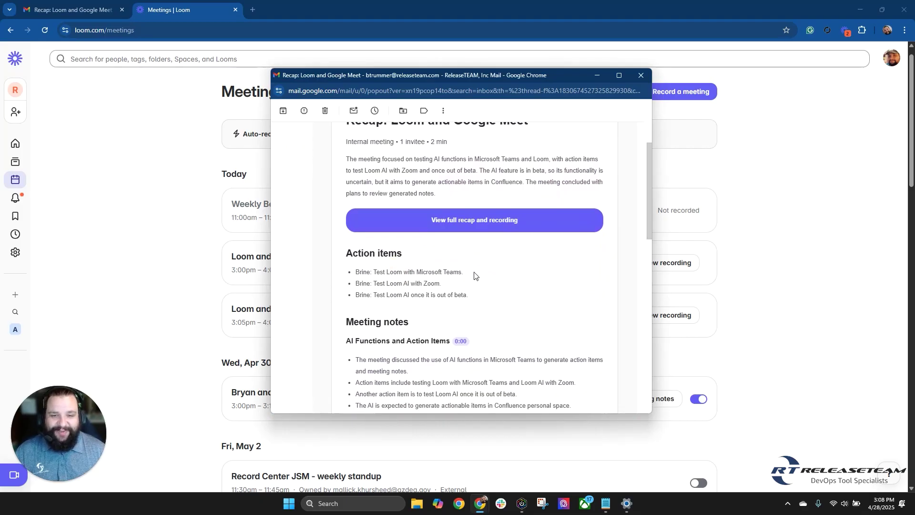
left_click(433, 285)
scroll(538, 298, "down", 2)
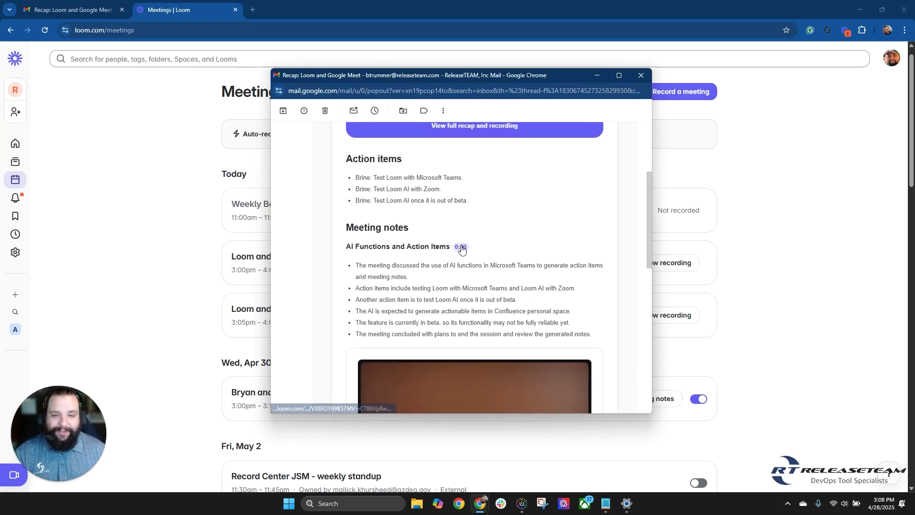
left_click(391, 265)
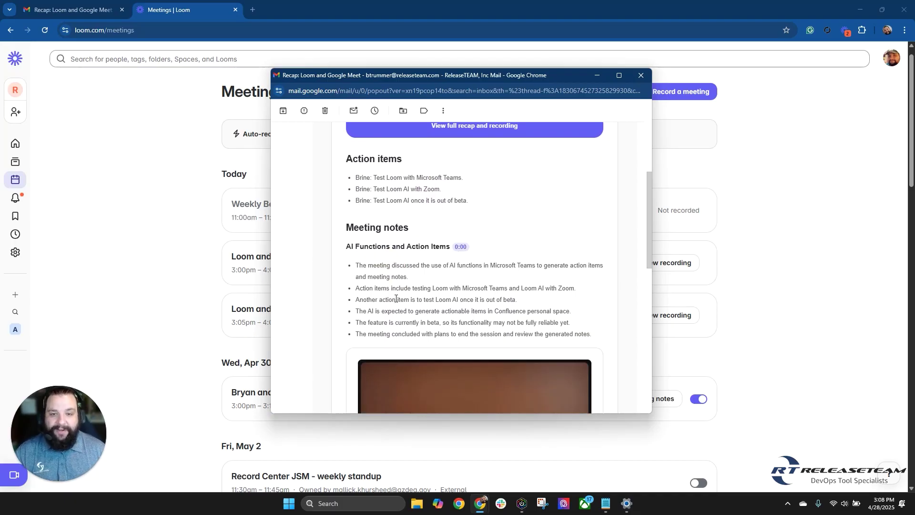
scroll(593, 305, "down", 3)
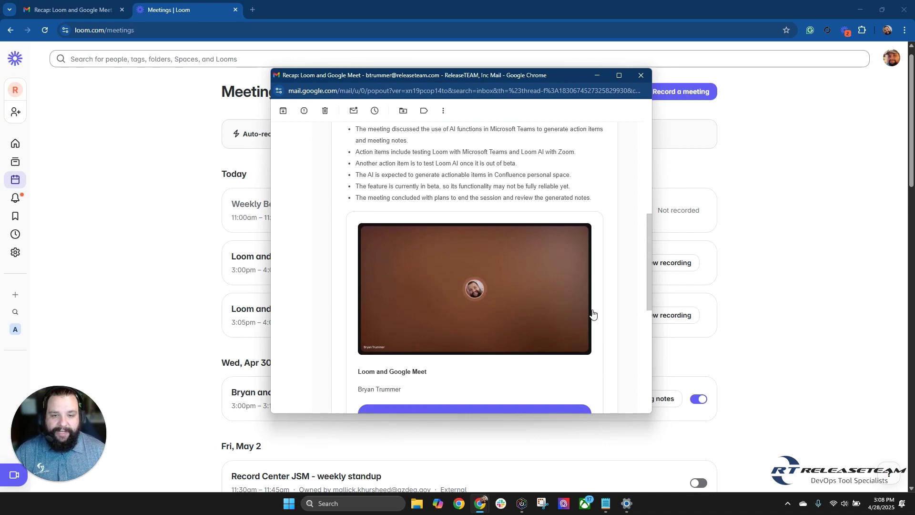
scroll(593, 313, "down", 1)
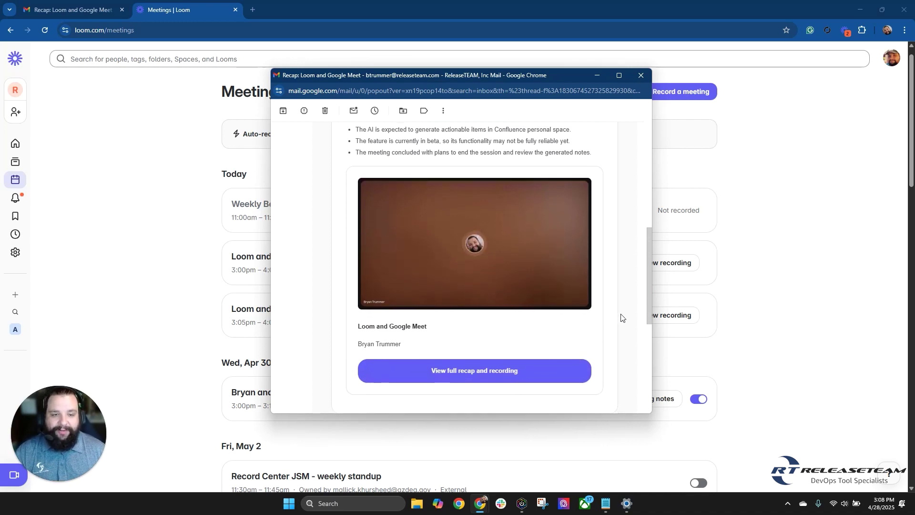
scroll(621, 316, "up", 10)
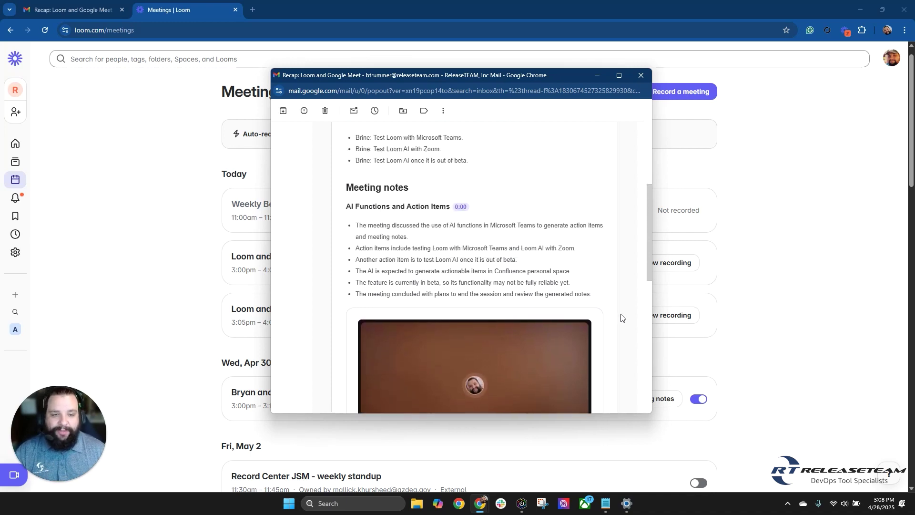
Close the recap email popout, then open and dismiss the Record a meeting link dialog.
left_click(641, 77)
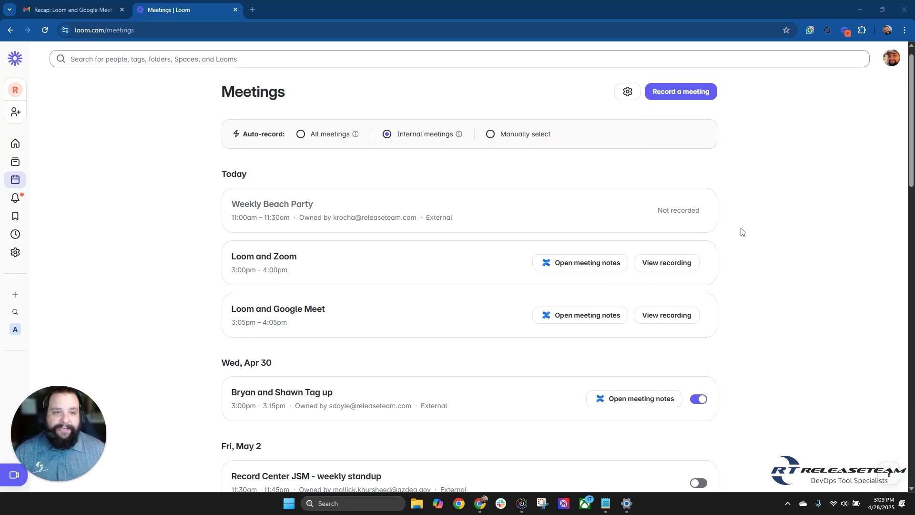
left_click(692, 95)
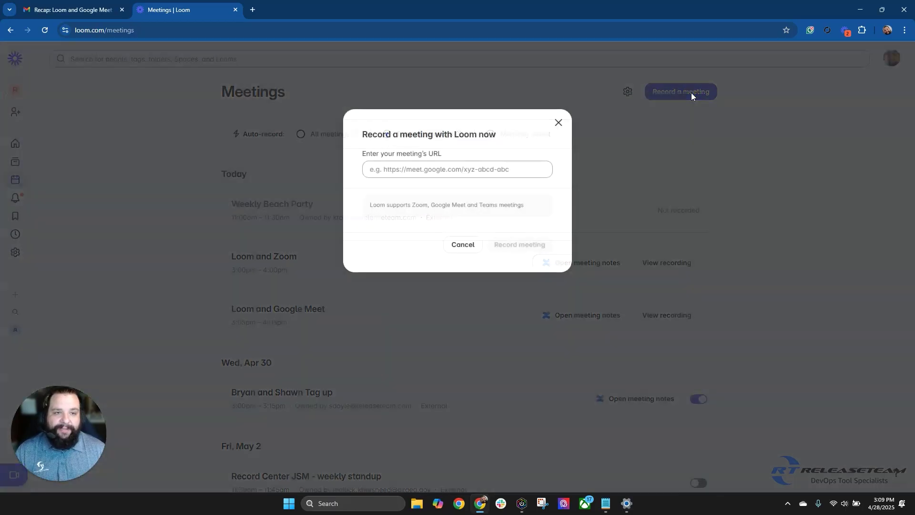
left_click(469, 172)
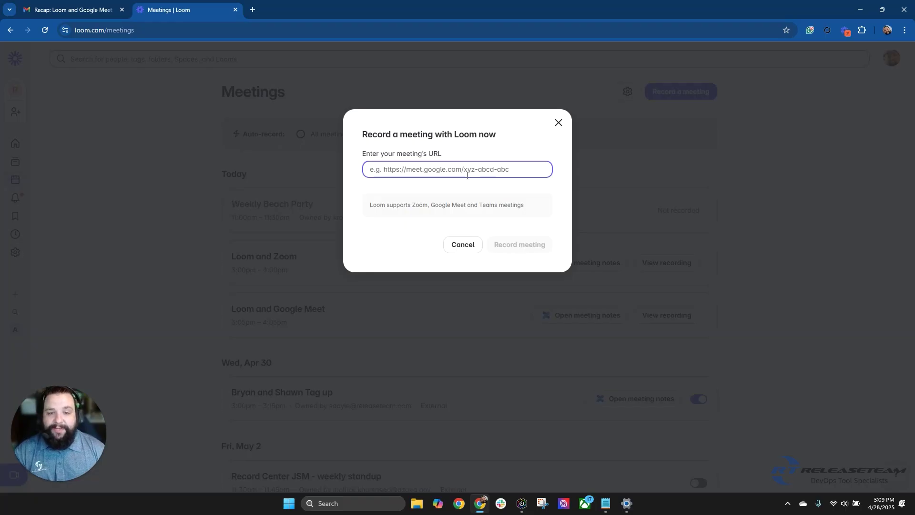
left_click(559, 123)
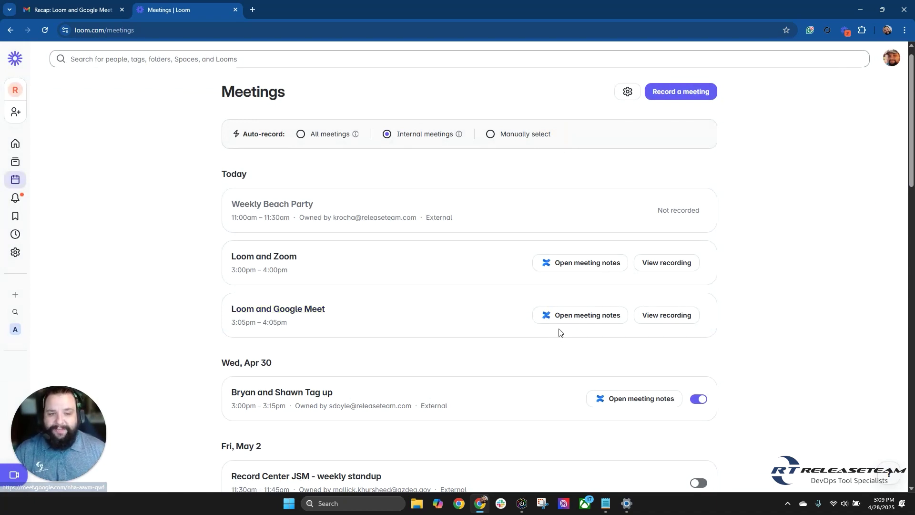
left_click(576, 316)
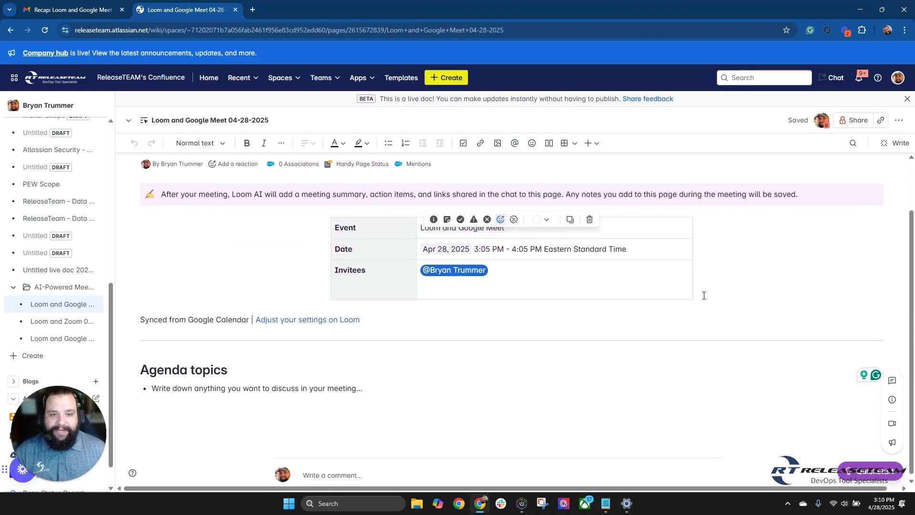
left_click(52, 340)
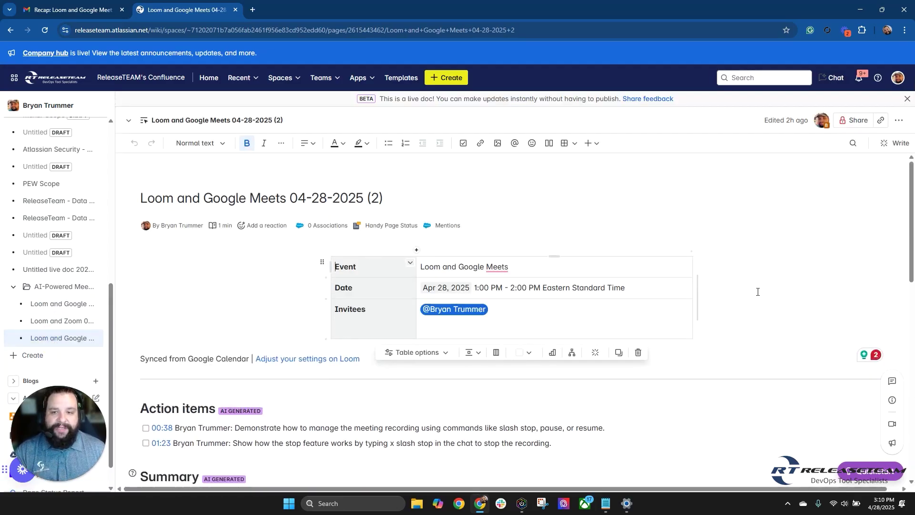
scroll(758, 292, "down", 1)
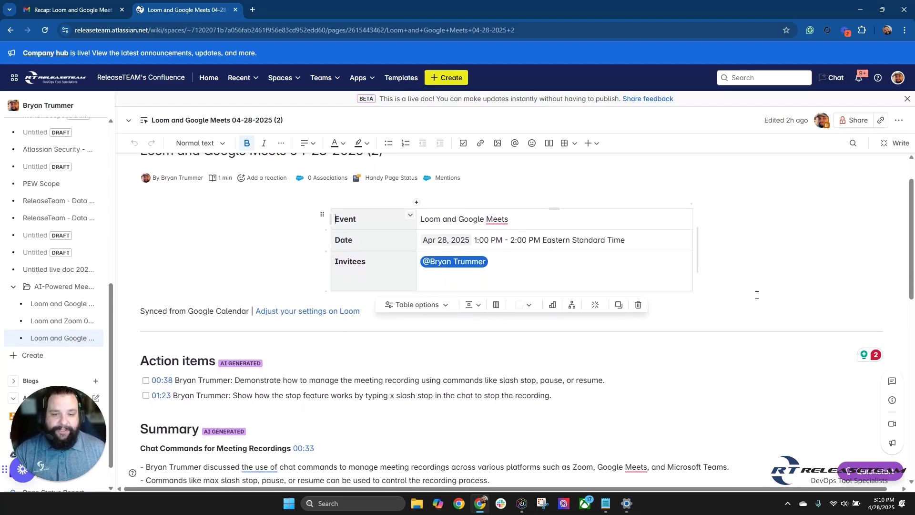
scroll(756, 295, "down", 3)
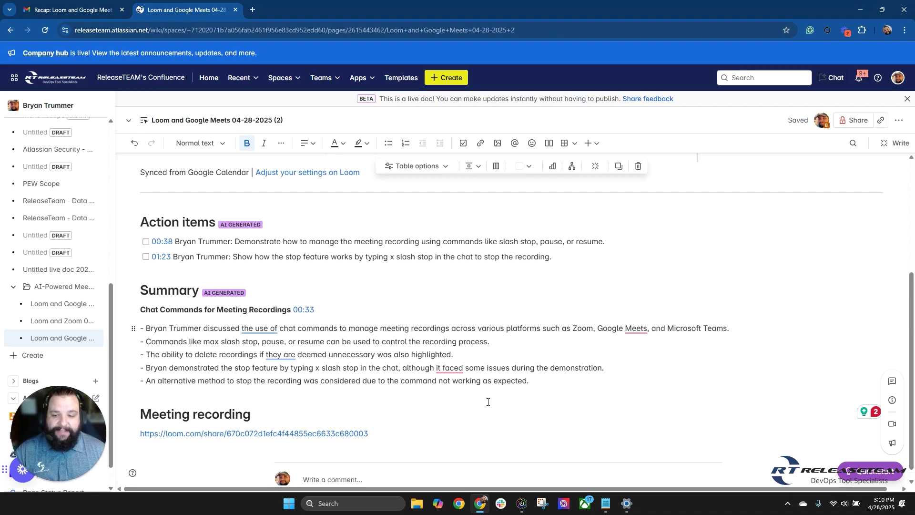
scroll(488, 402, "down", 1)
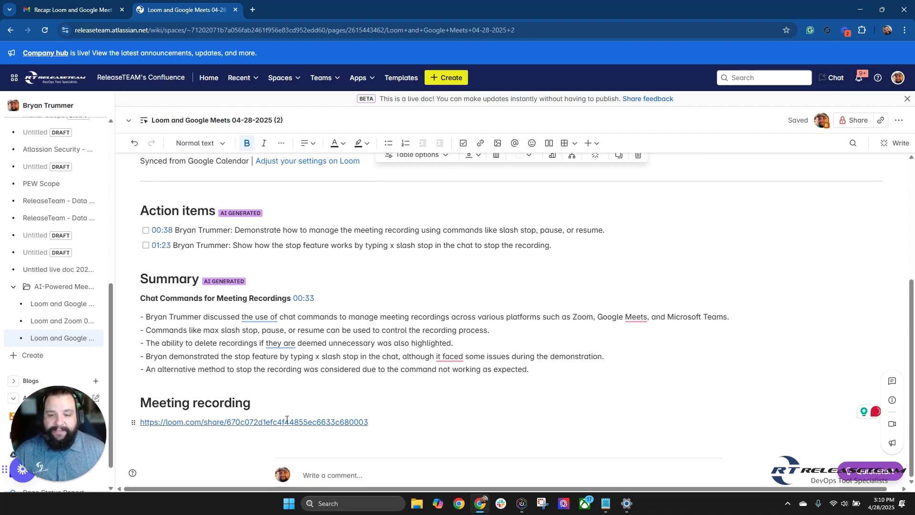
scroll(287, 420, "up", 5)
key("alt+Left")
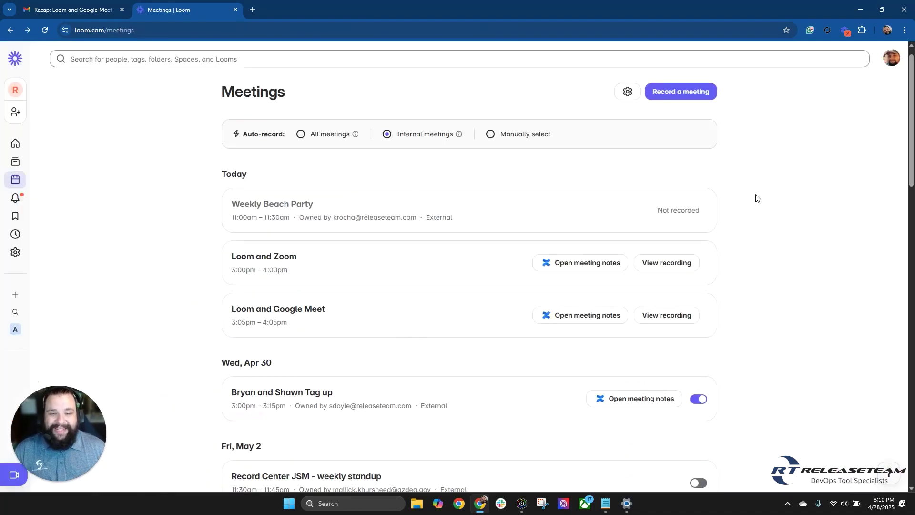